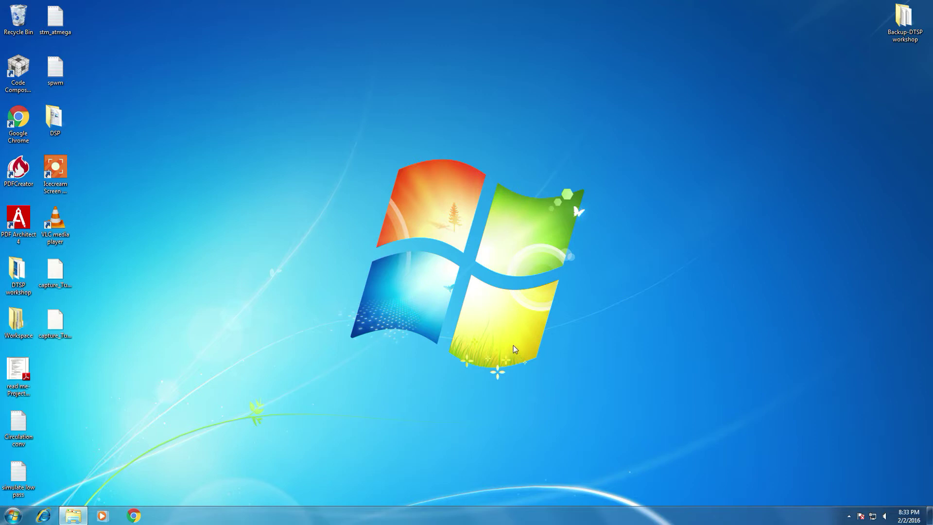
Start Code Composer Studio v4 from its desktop shortcut
left_click(24, 81)
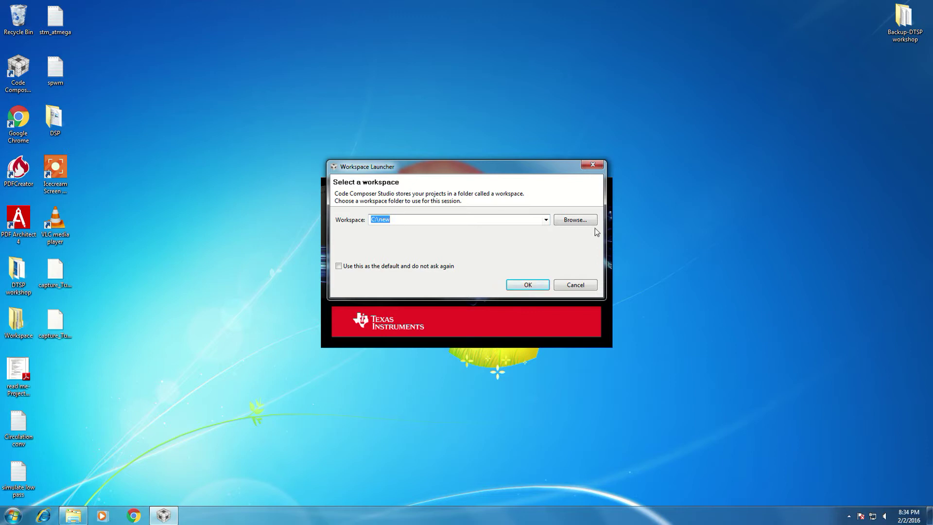
Create a new workspace folder C:\test1 and launch the workbench with it
left_click(574, 220)
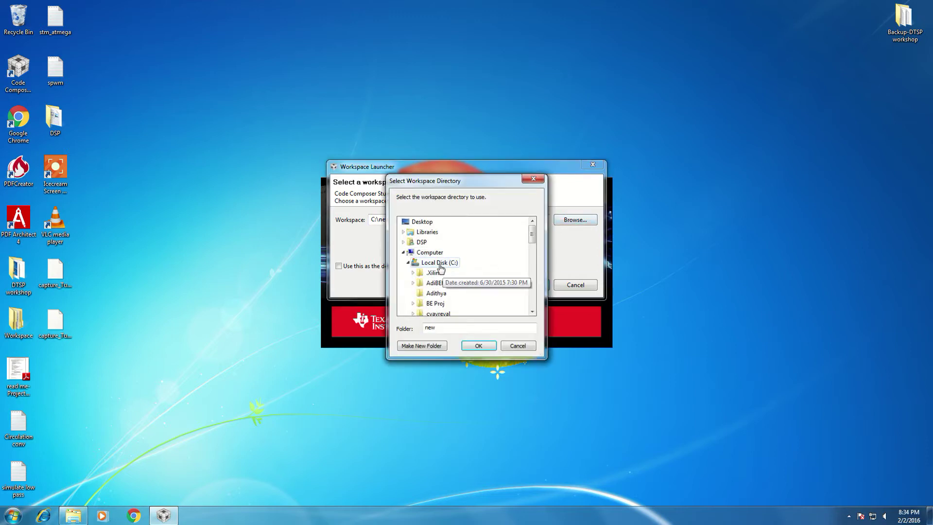
left_click(440, 264)
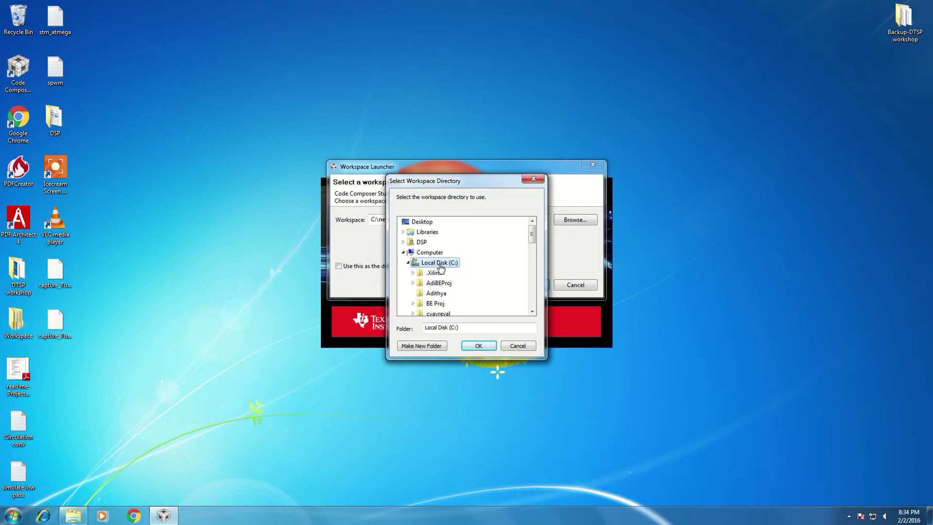
left_click(427, 348)
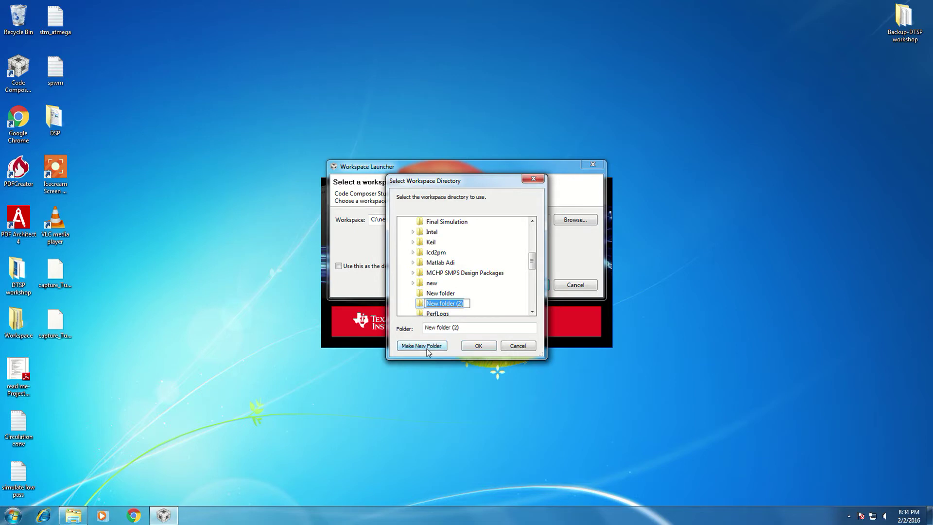
type("test1")
left_click(478, 350)
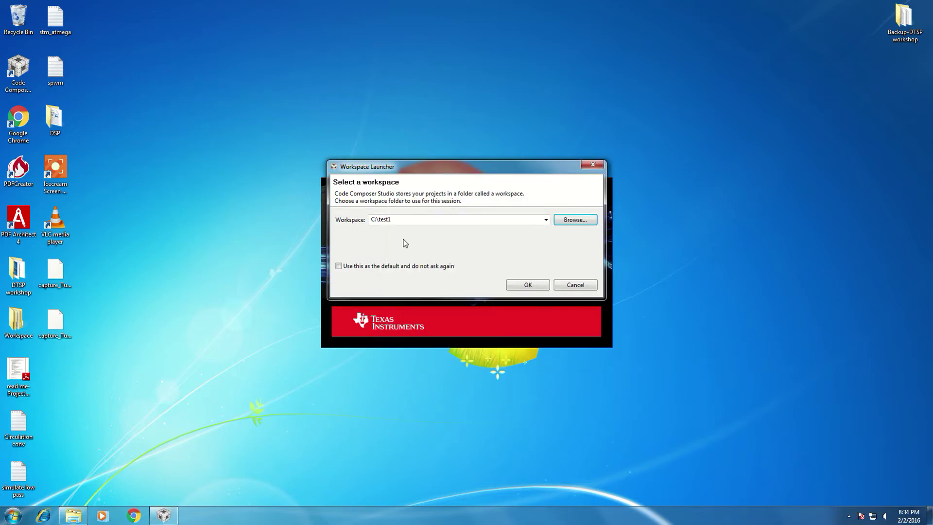
left_click(528, 285)
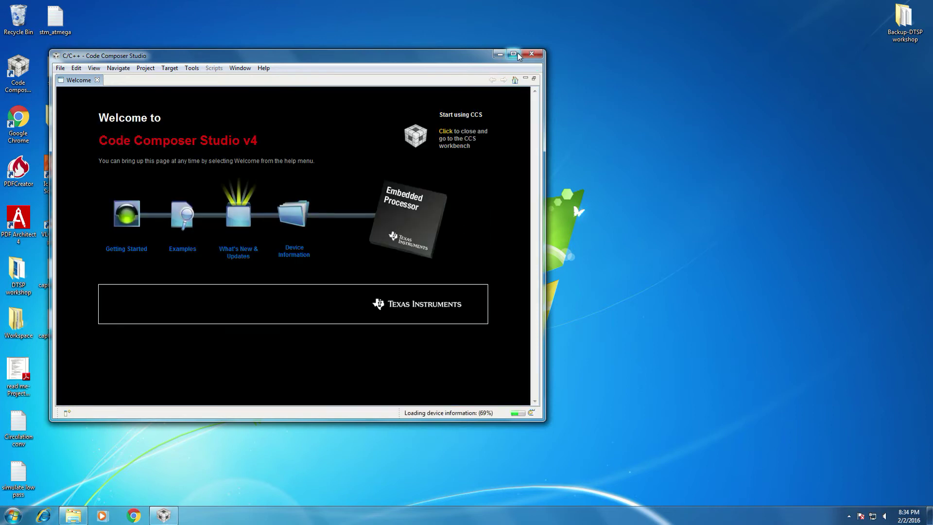
Maximize the CCS window and collapse the Welcome page into the workbench layout
left_click(513, 55)
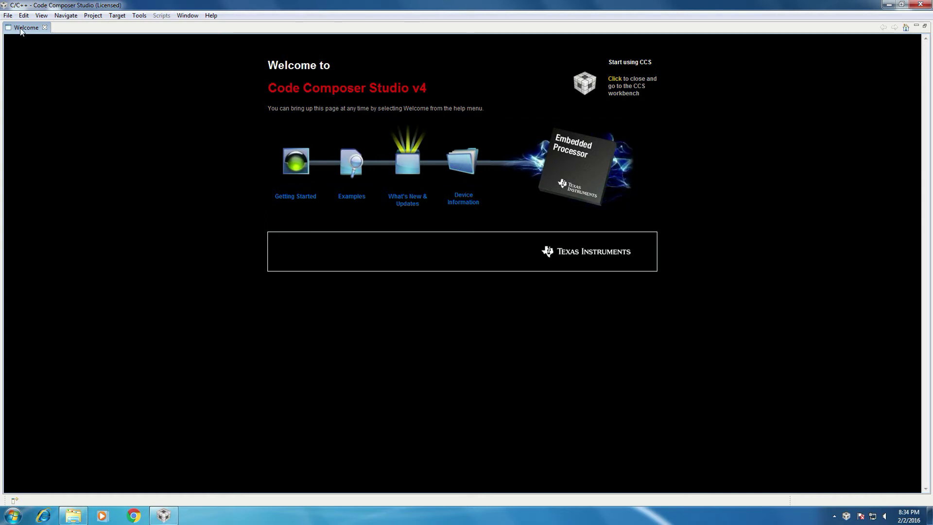
double_click(18, 28)
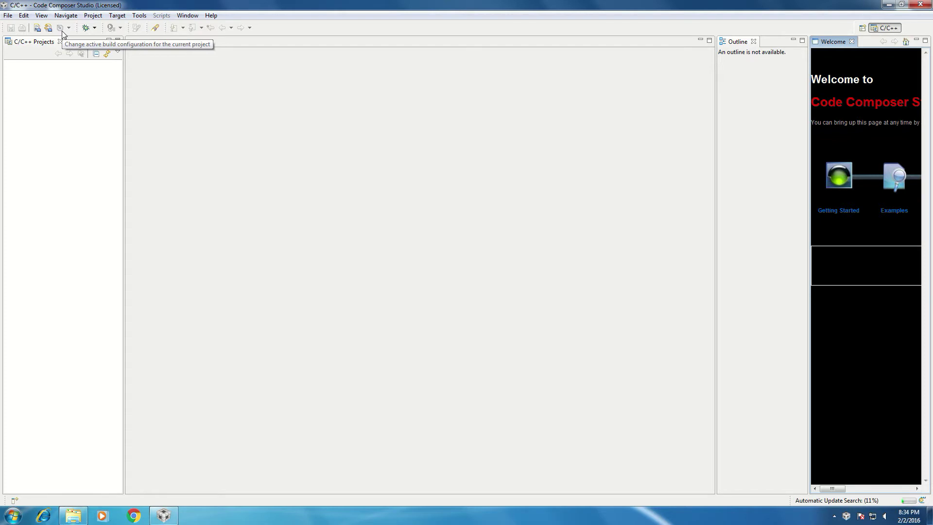
Start a new CCS Project named 'simulation' with C6000 as its project type
left_click(10, 18)
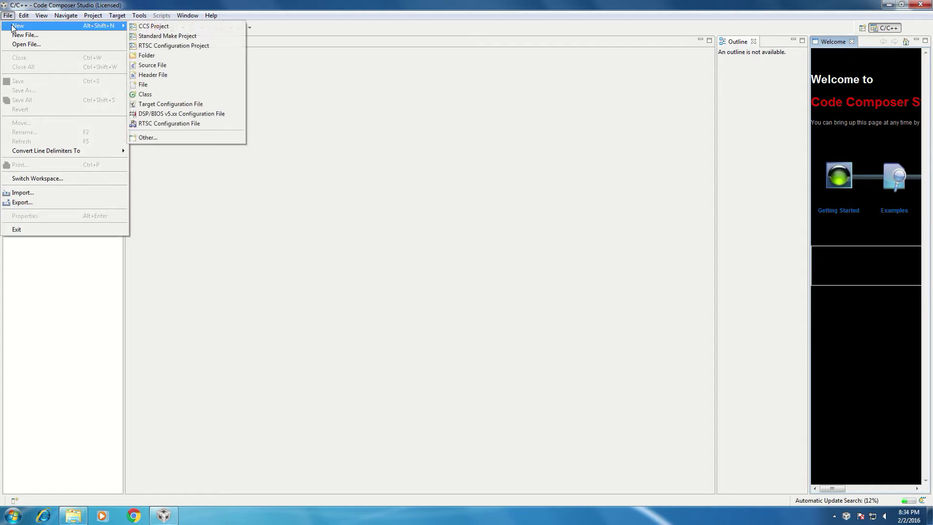
key("Right")
key("Left")
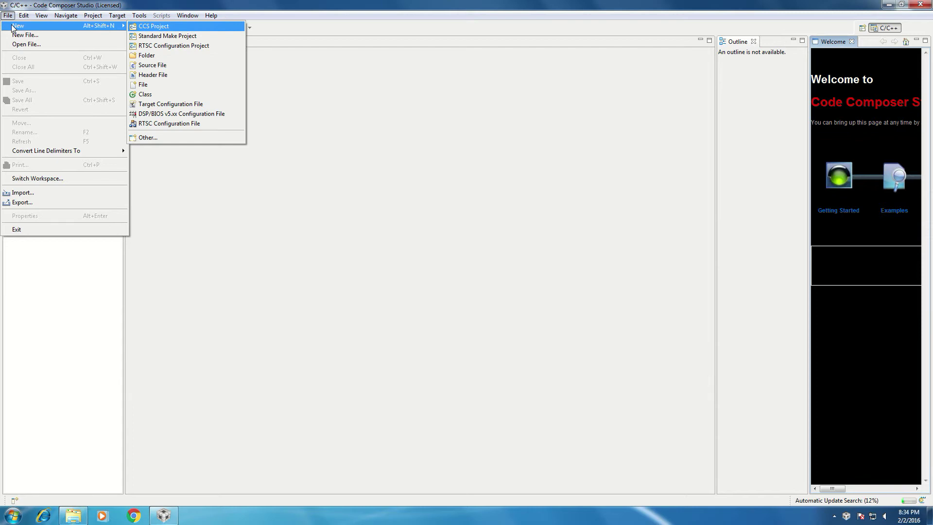
key("Return")
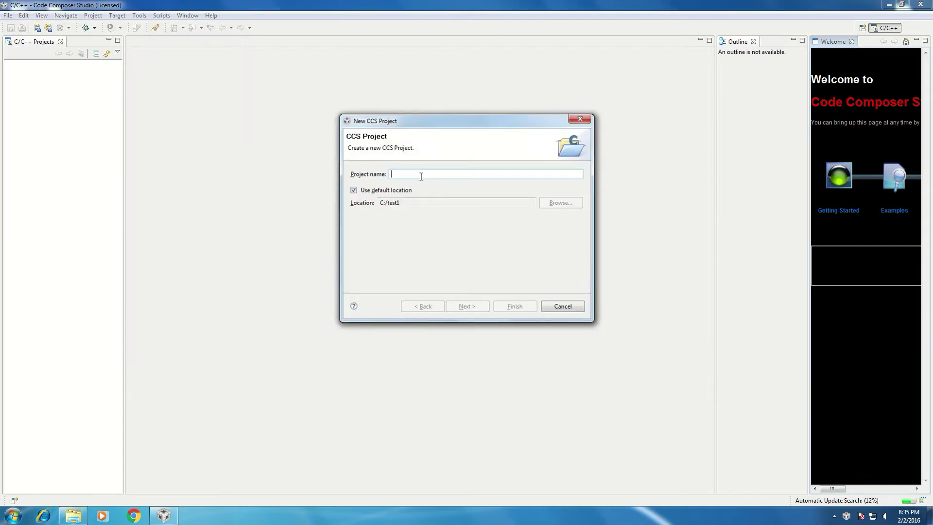
type("s")
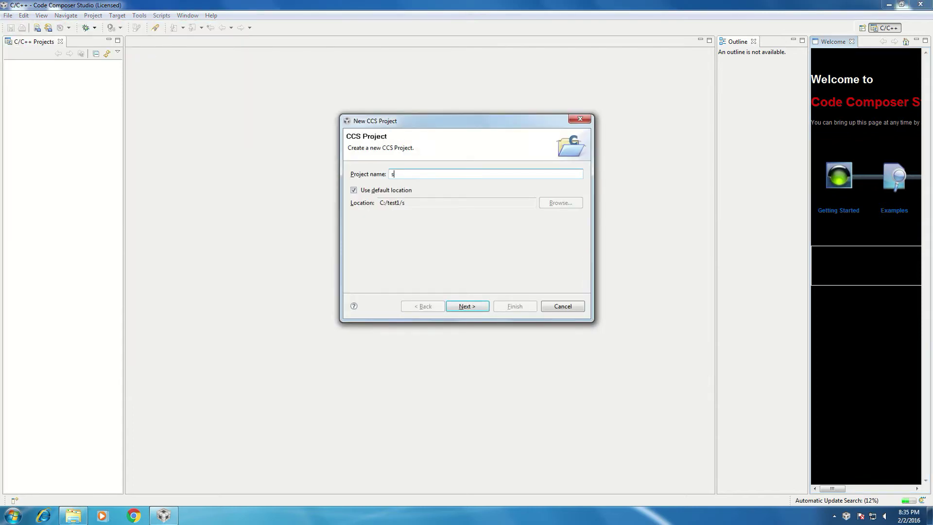
type("u")
type("im")
type("ula")
type("on")
left_click(481, 306)
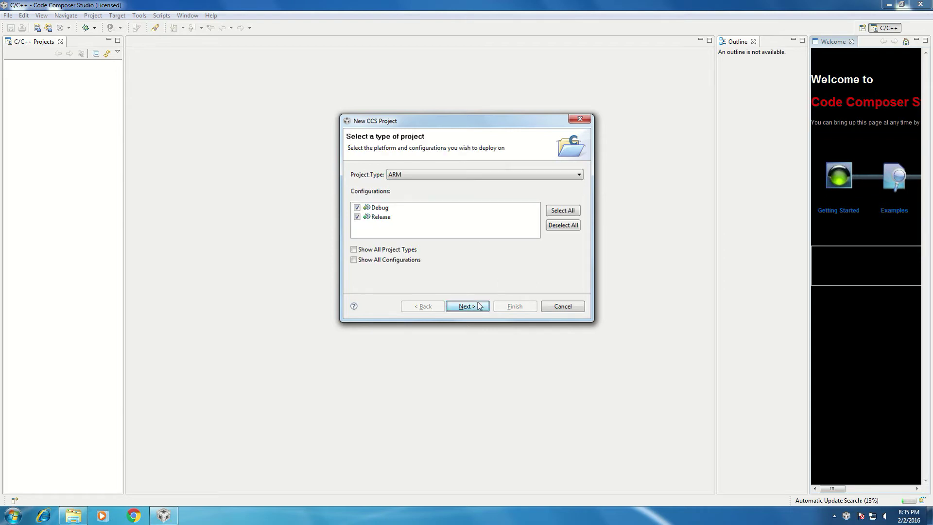
left_click(488, 175)
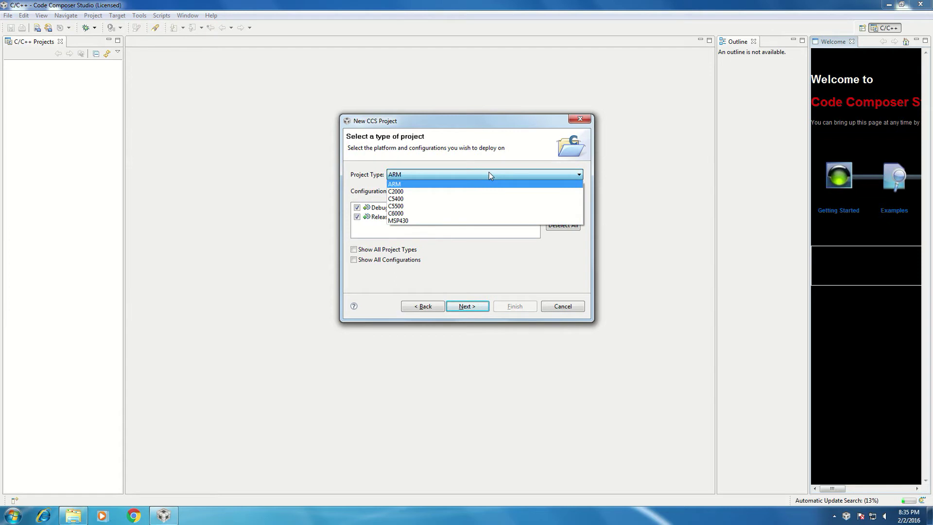
left_click(480, 214)
Set the device variant to Generic devices / Generic C64x+ Device and finish the project
left_click(471, 308)
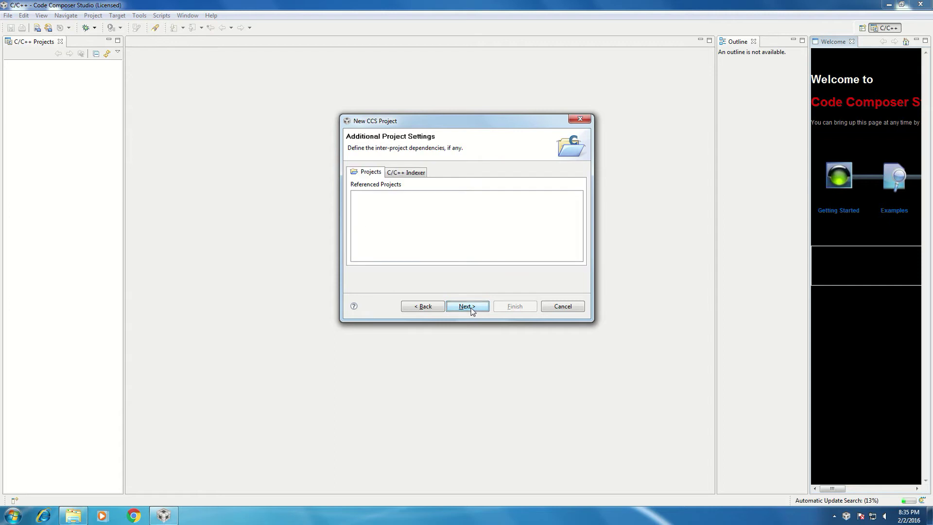
left_click(471, 307)
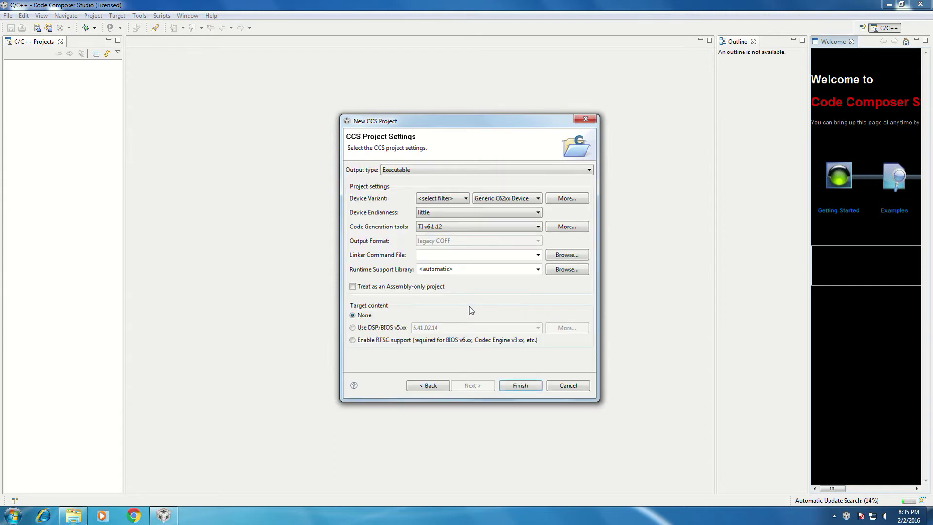
left_click(453, 200)
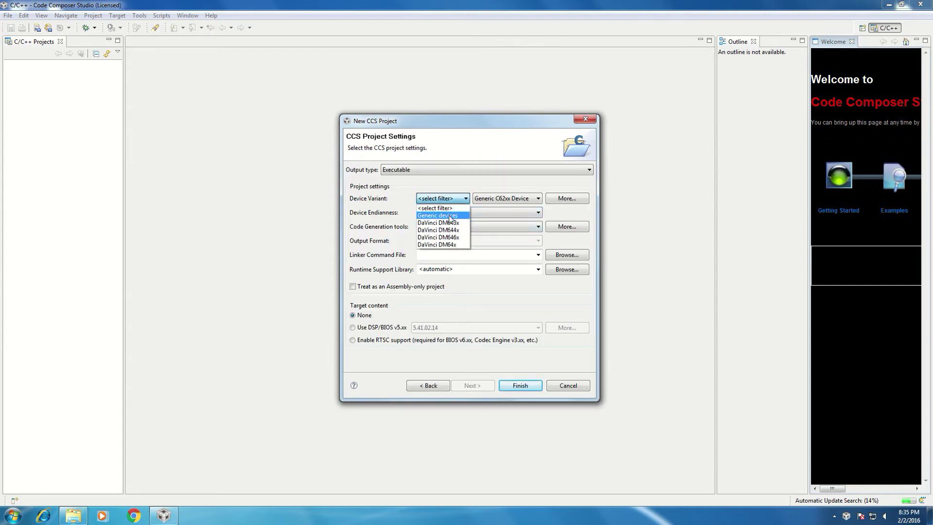
left_click(449, 216)
left_click(501, 201)
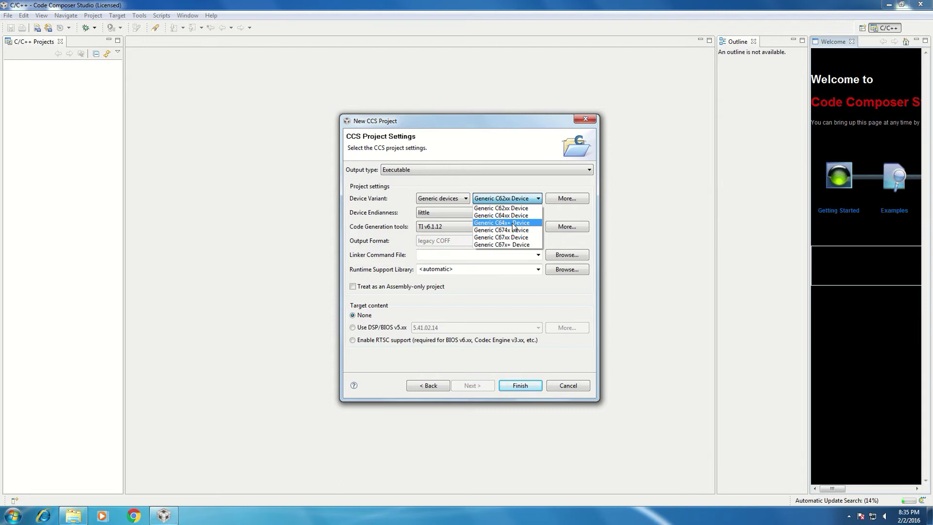
left_click(508, 223)
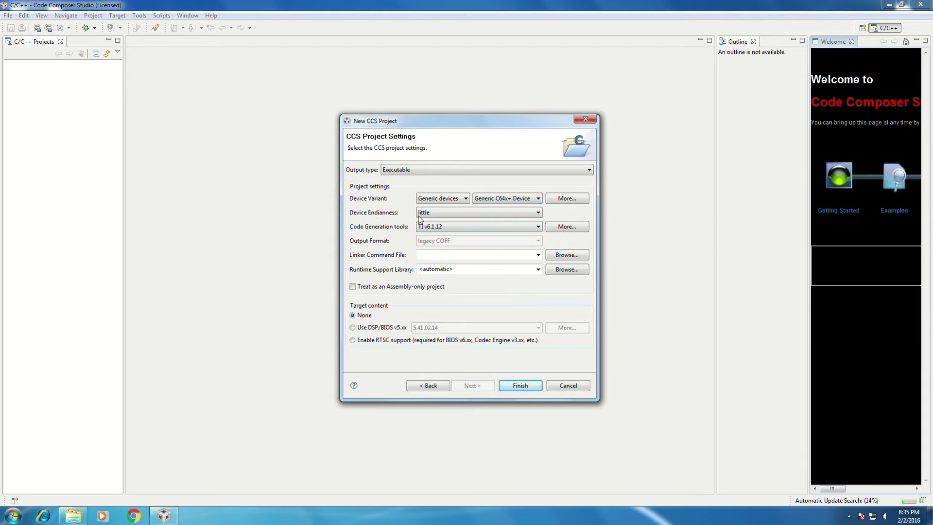
left_click(521, 385)
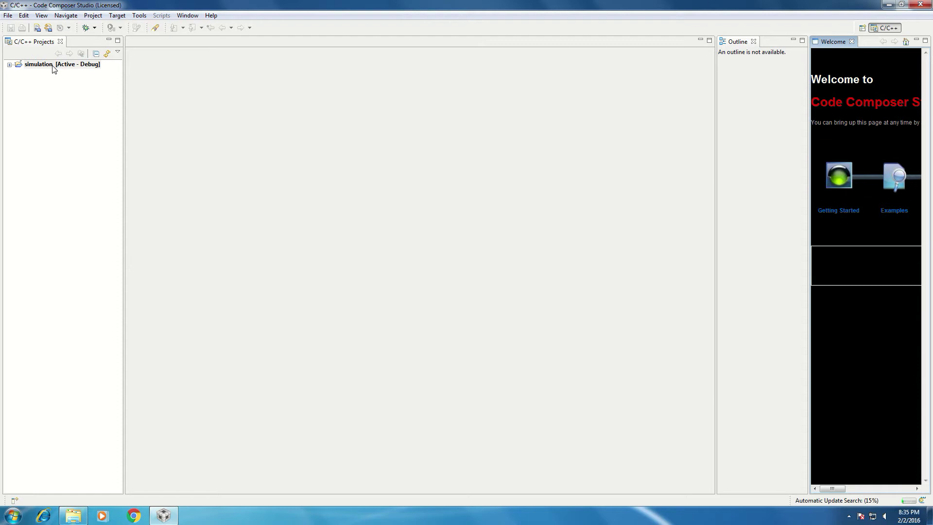
Add NewTargetConfiguration.ccxml to the simulation project with the default name and location
right_click(52, 70)
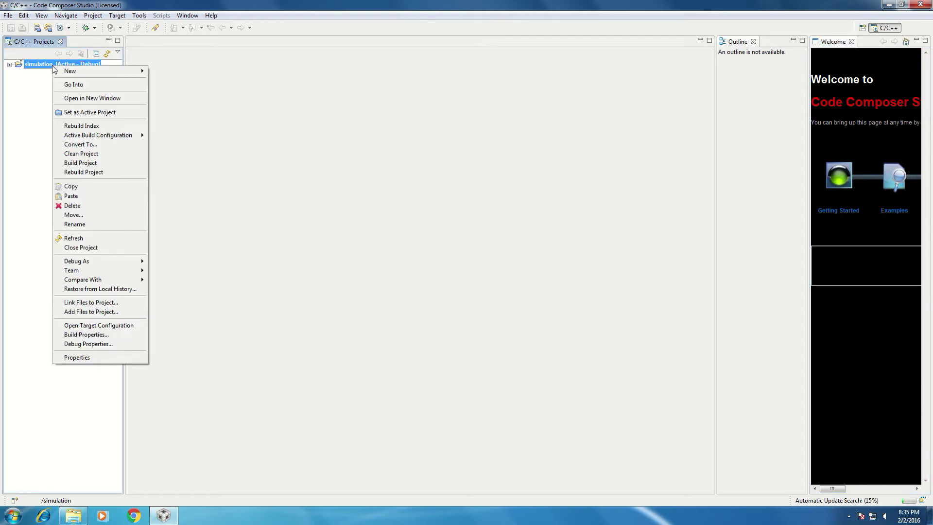
left_click(93, 326)
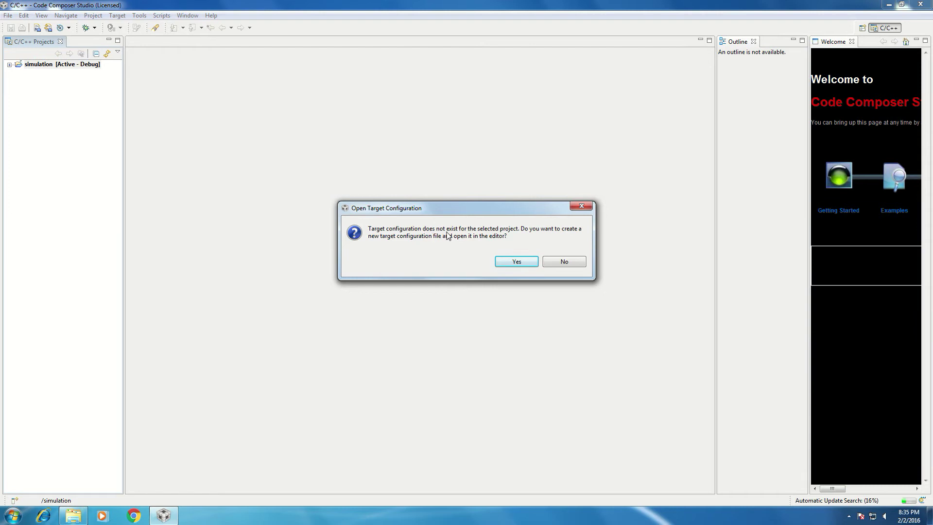
left_click(513, 264)
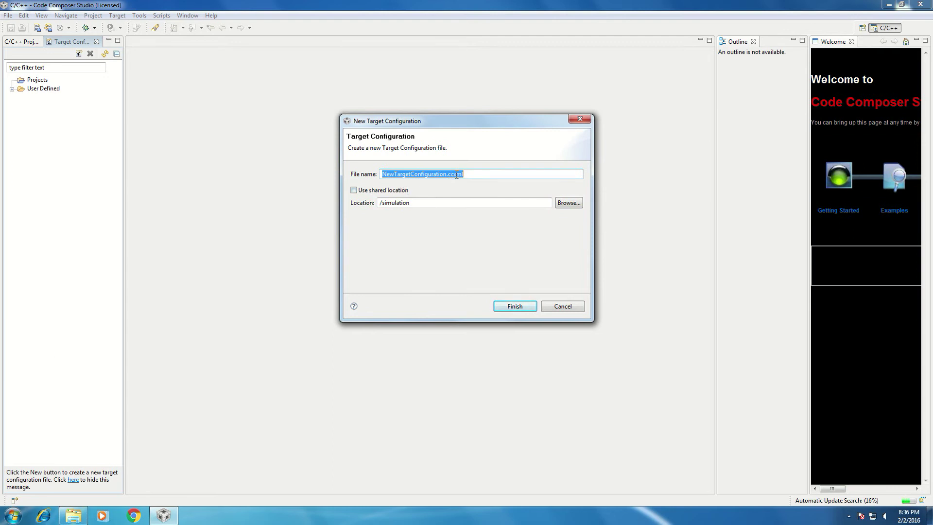
left_click(519, 305)
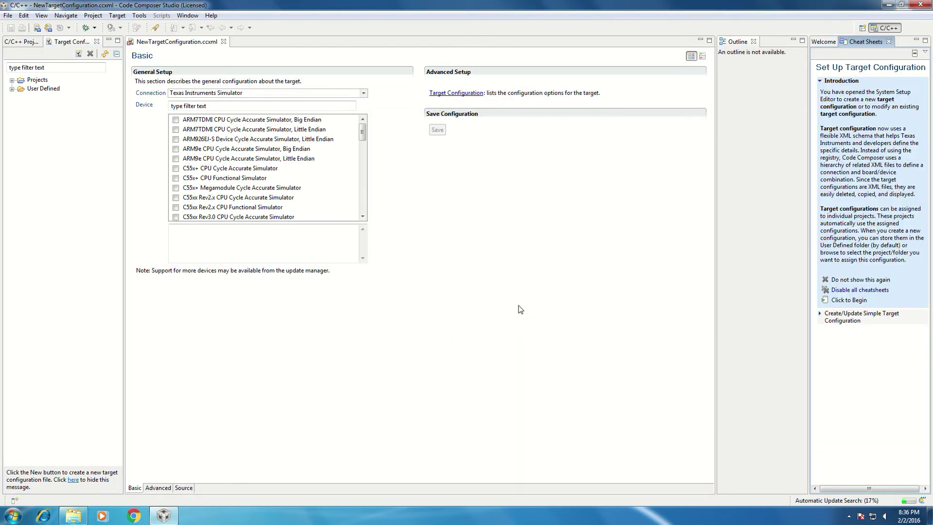
Set the connection to Texas Instruments Simulator with C64x+ Cycle Accurate Simulator, Little Endian, and save
left_click(363, 93)
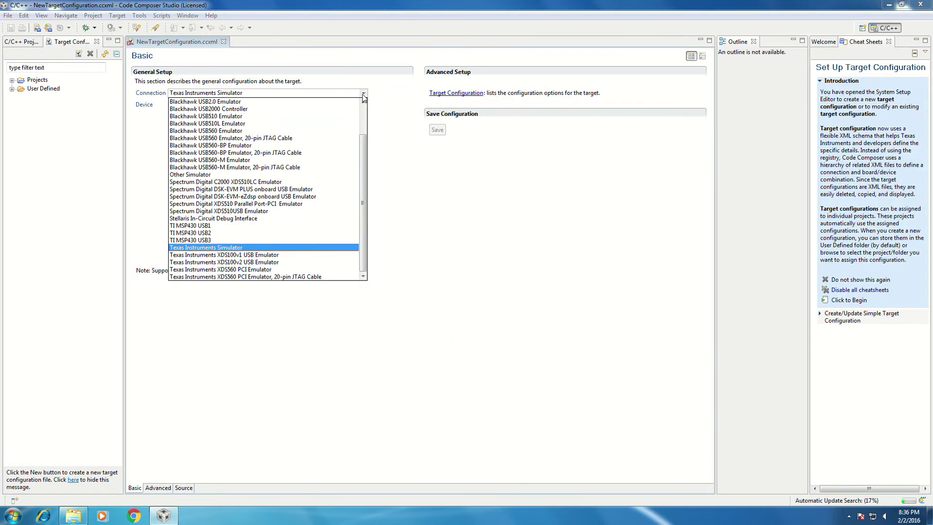
left_click(241, 249)
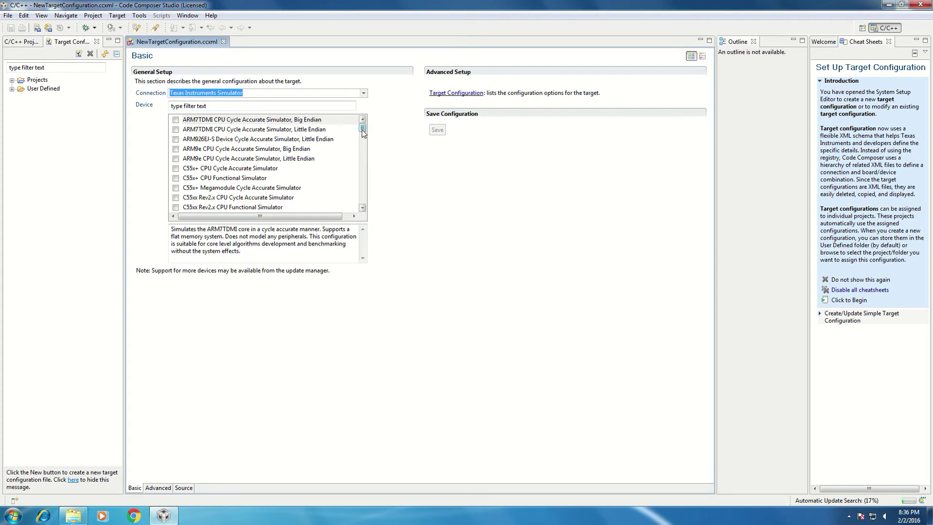
left_click_drag(363, 131, 361, 163)
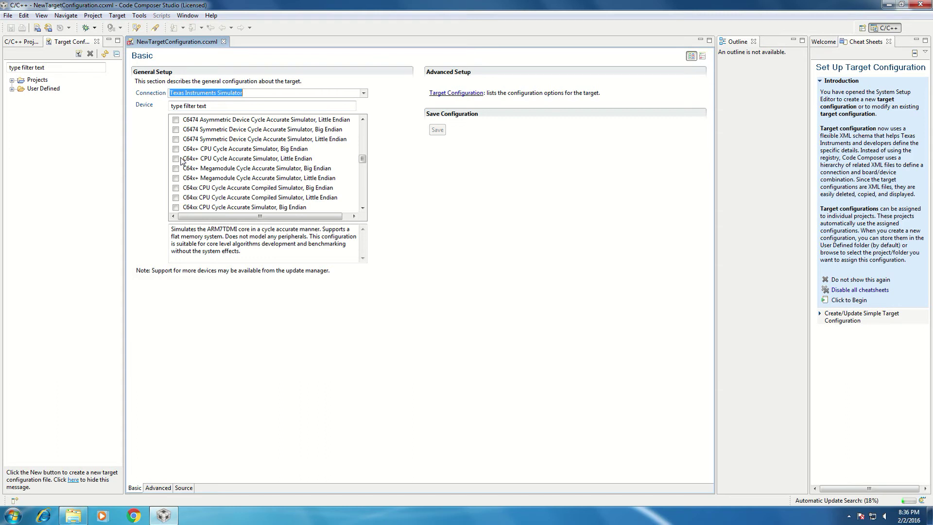
left_click(179, 159)
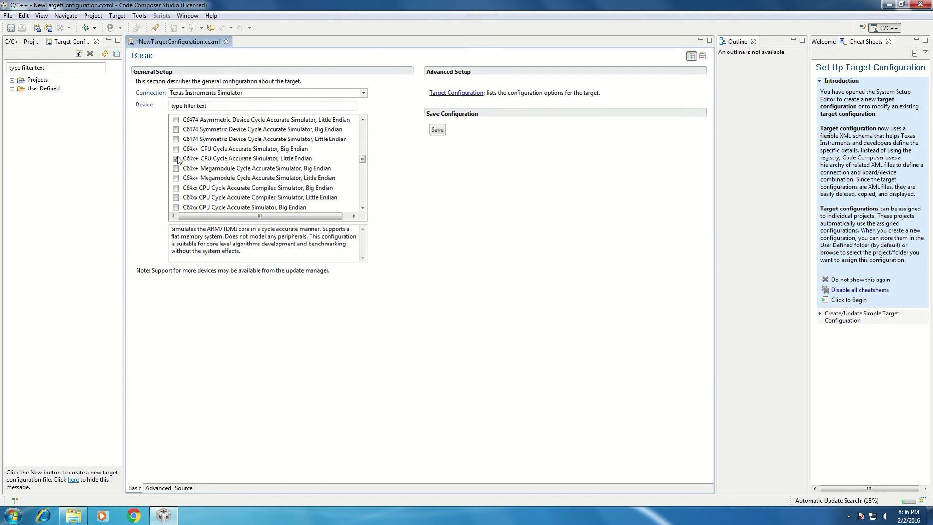
left_click(437, 131)
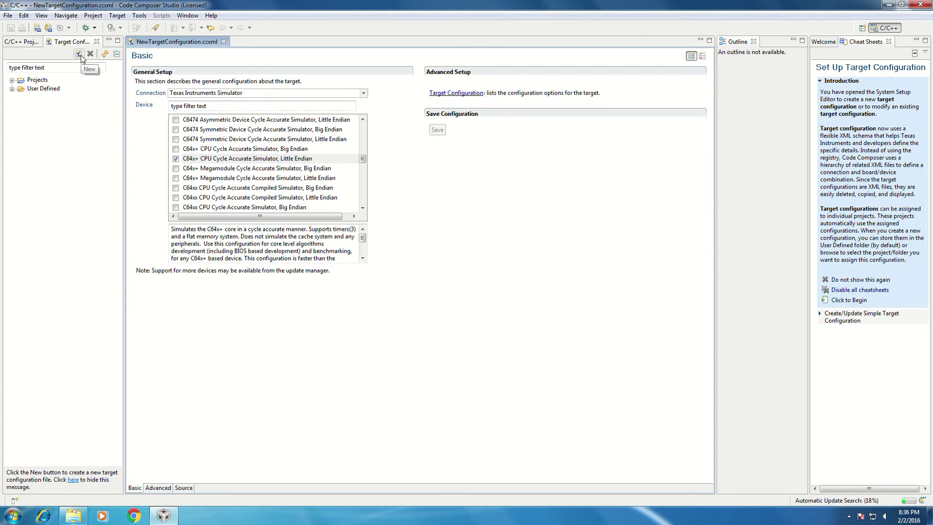
Open the simulation project's Properties dialog from the projects list
left_click(23, 43)
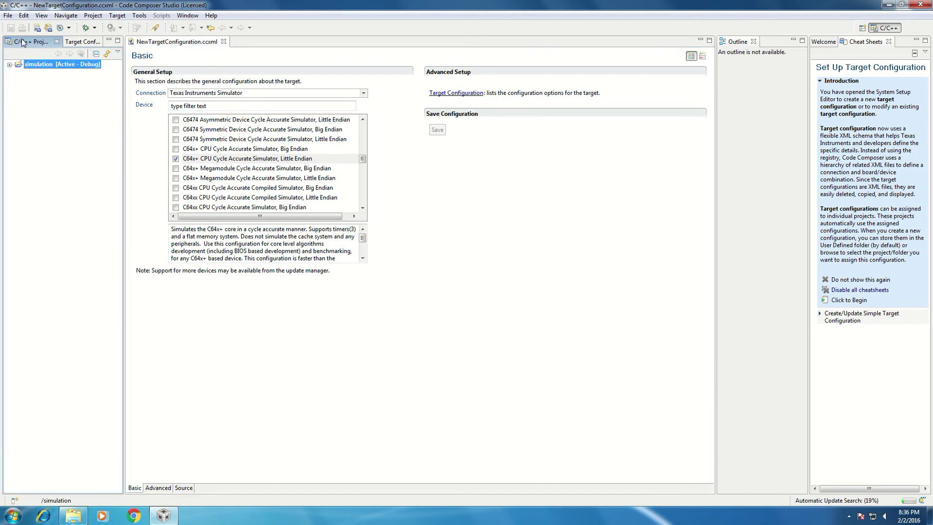
right_click(38, 65)
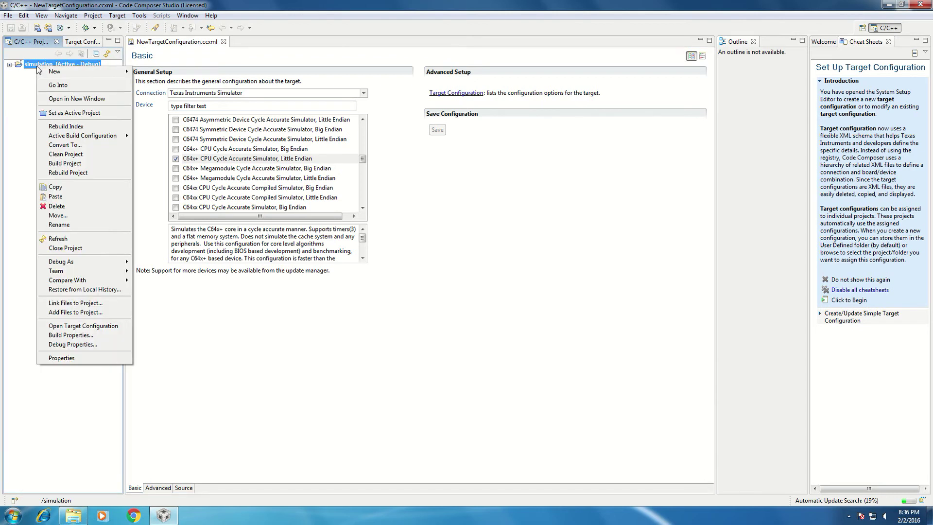
left_click(73, 358)
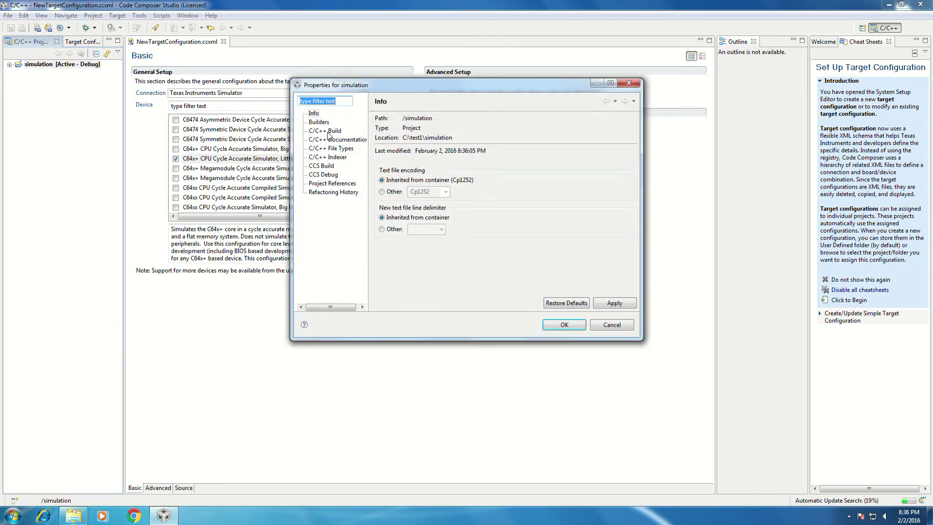
Enter 0x400 for stack and heap size in C6000 Linker Basic Options, apply, and close
left_click(325, 131)
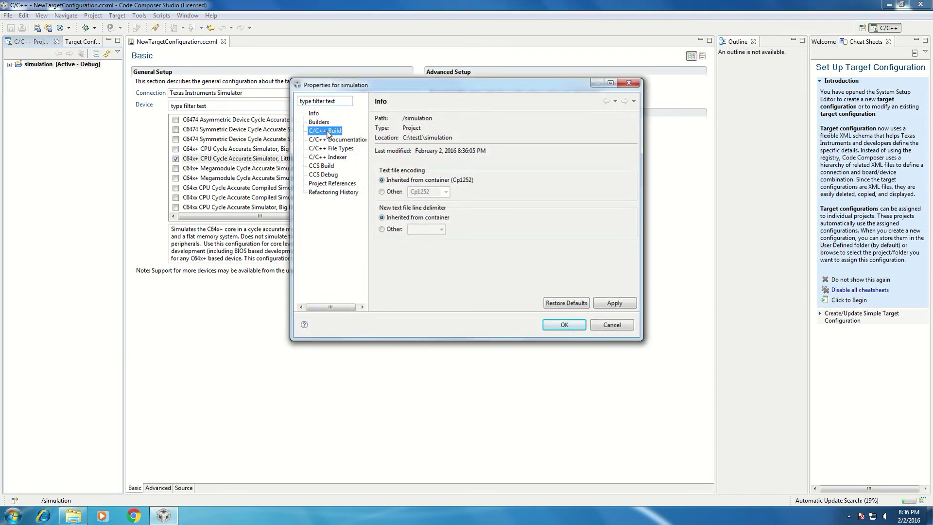
left_click_drag(492, 245, 492, 310)
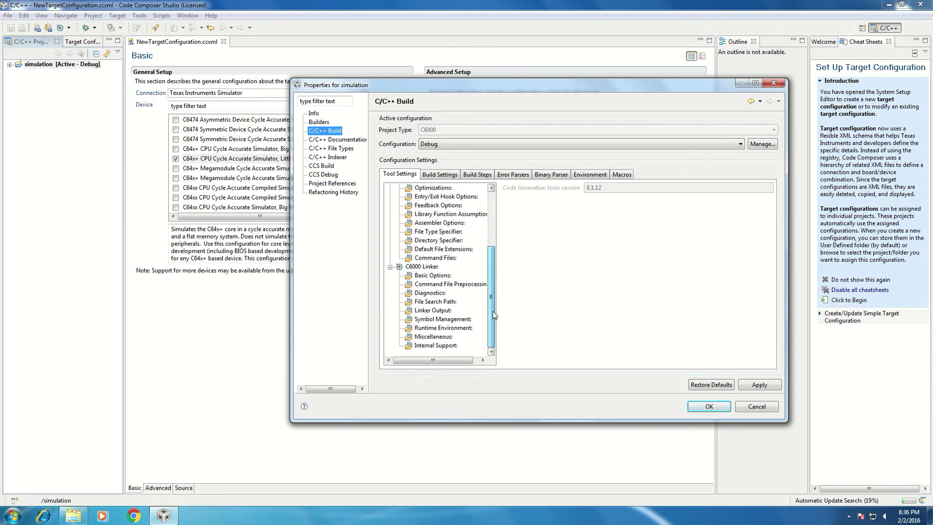
left_click(435, 275)
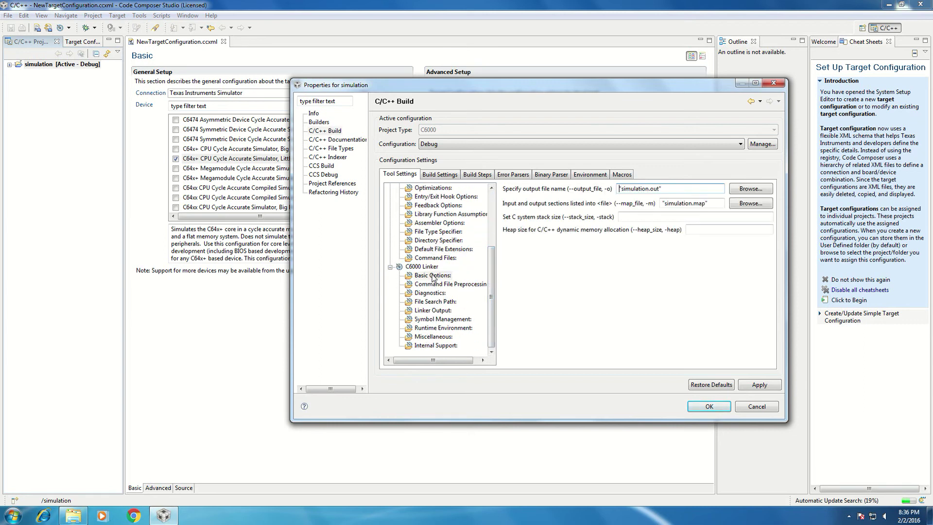
left_click(672, 218)
type("0")
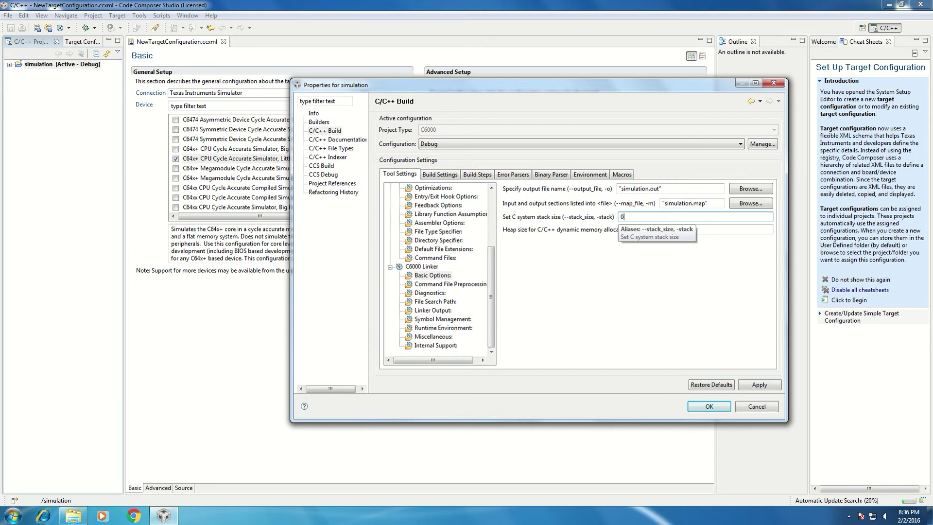
type("x400")
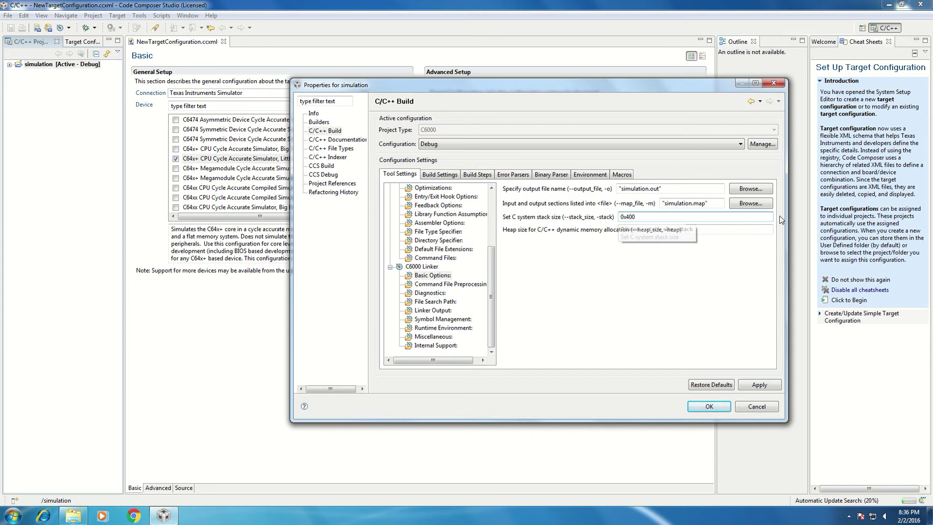
key("Tab")
type("0x")
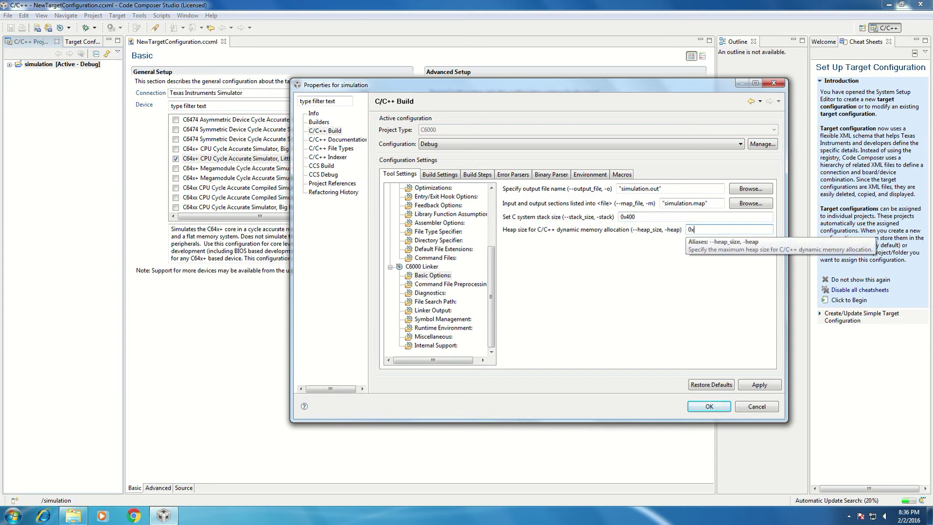
type("400")
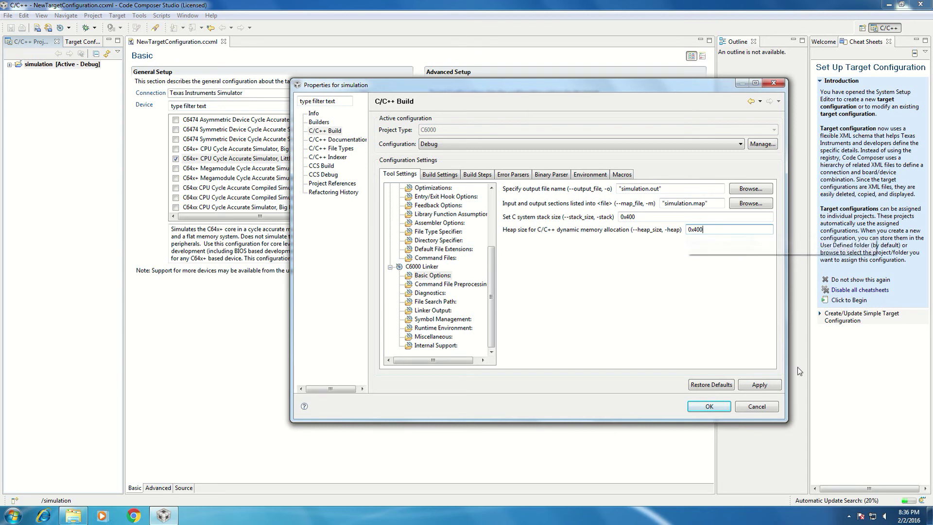
left_click(777, 385)
left_click(708, 406)
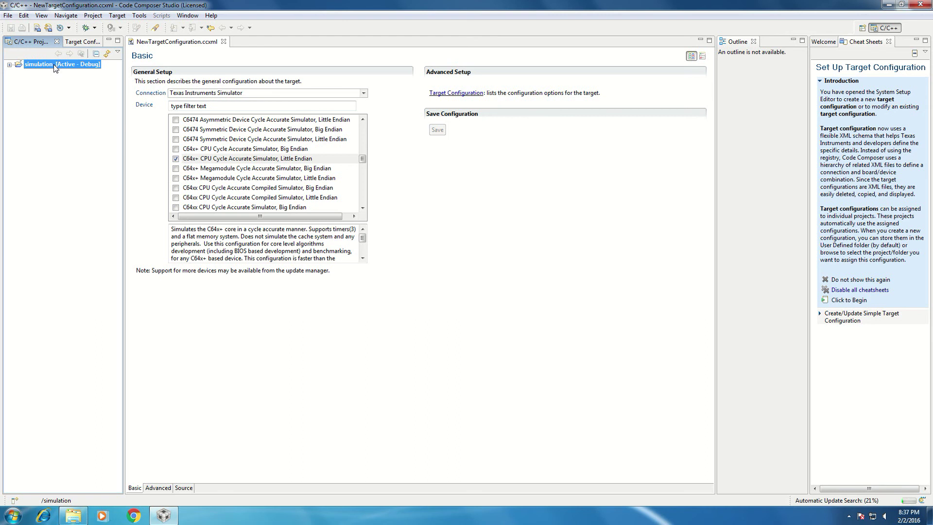
Answer No to the Automatic Updates prompt and reopen the simulation project's context menu
right_click(55, 68)
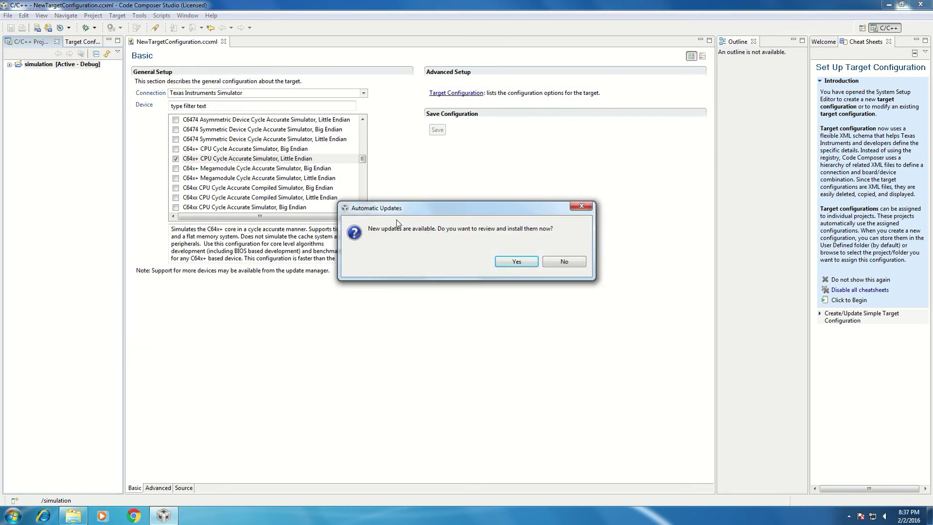
left_click(575, 263)
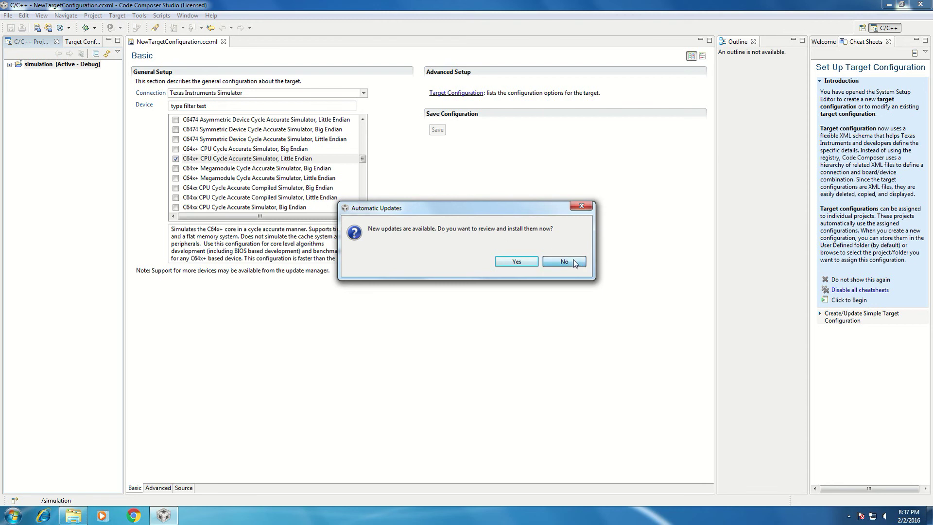
right_click(77, 71)
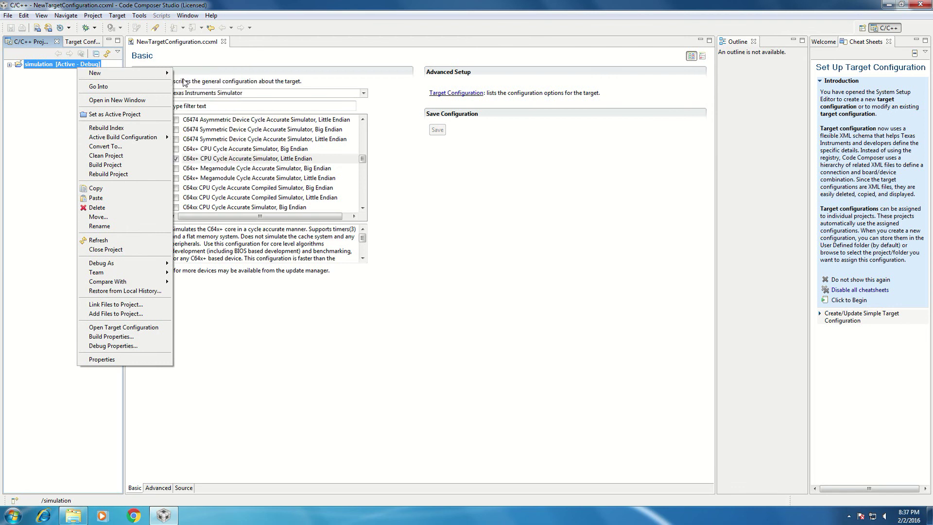
mouse_move(95, 74)
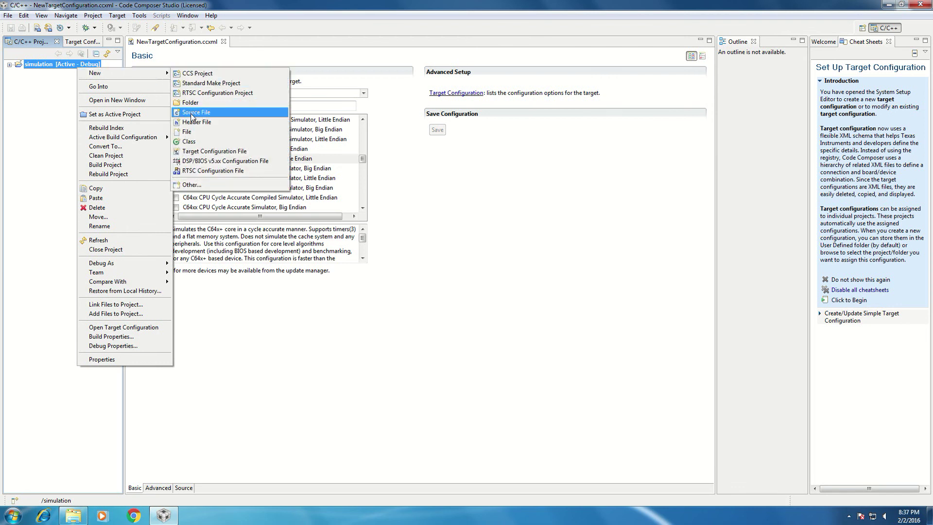
Create the source file simulation.c with New > Source File
left_click(192, 115)
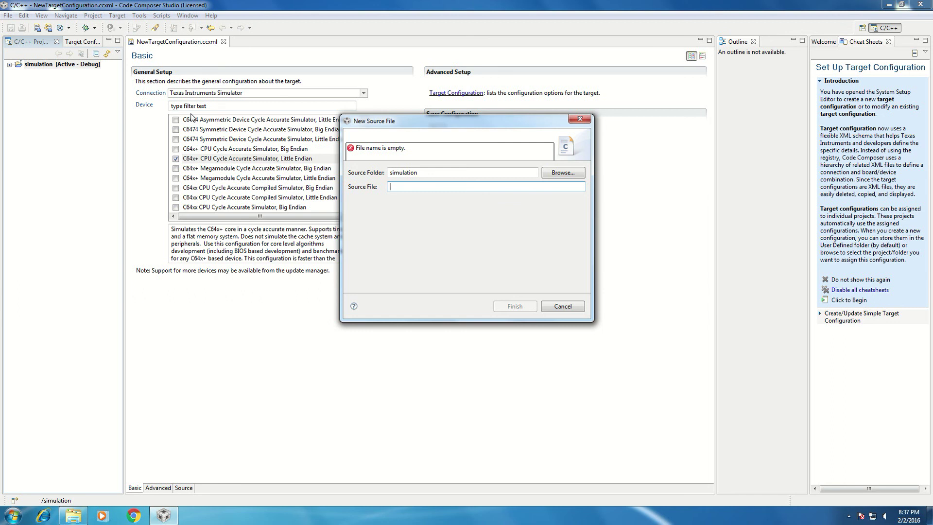
type("simu")
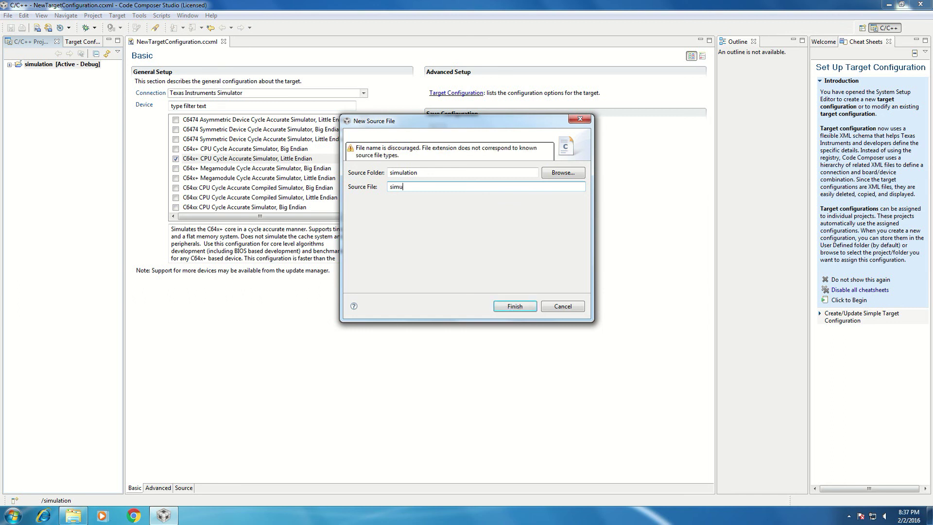
type("lation")
type(".c")
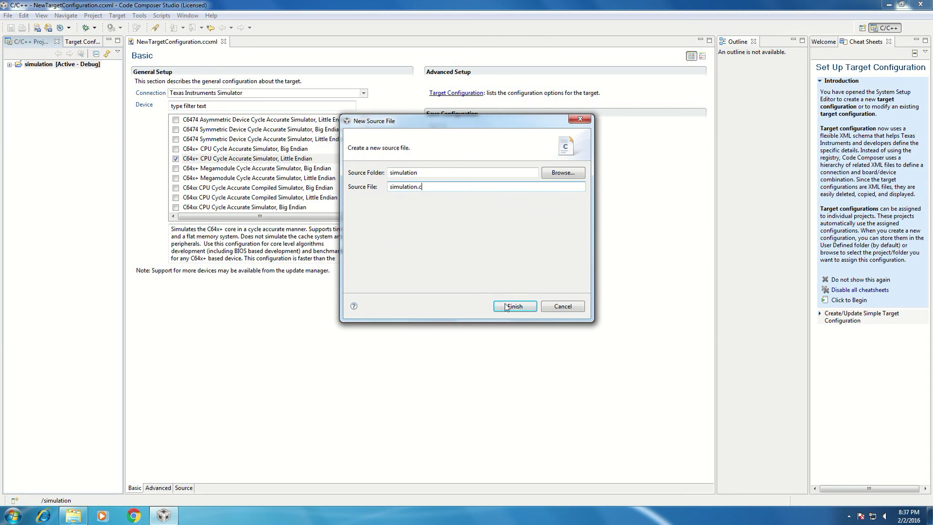
left_click(509, 306)
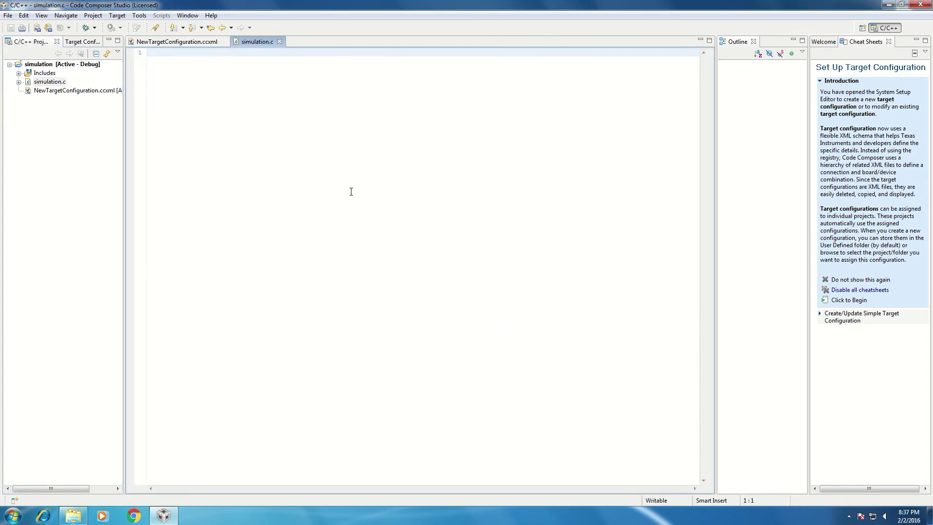